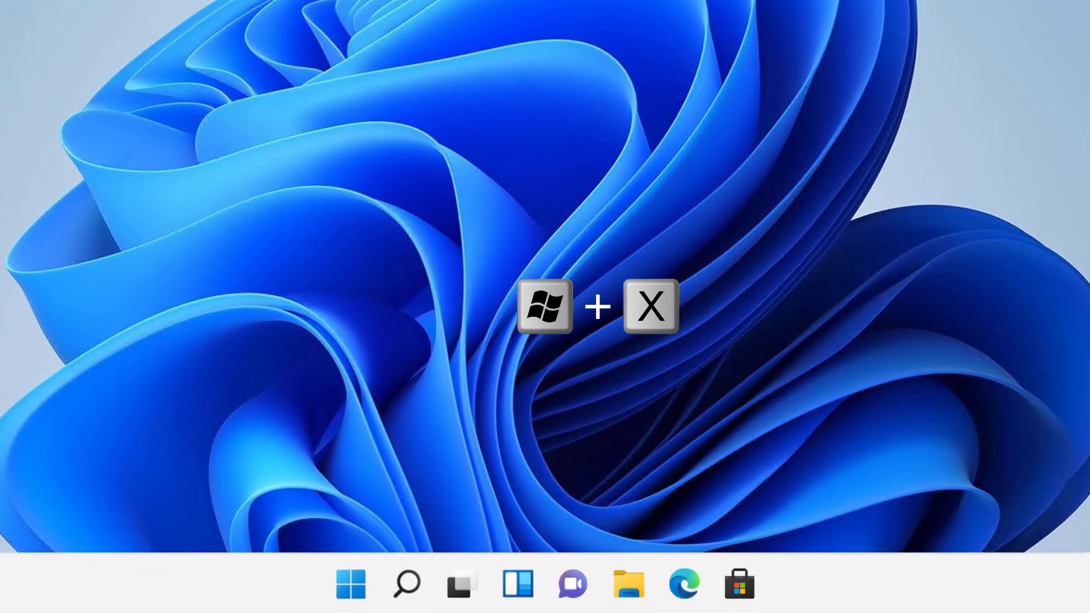
- From the Win+X menu, step through Shut down or sign out down to Restart
key(super+x)
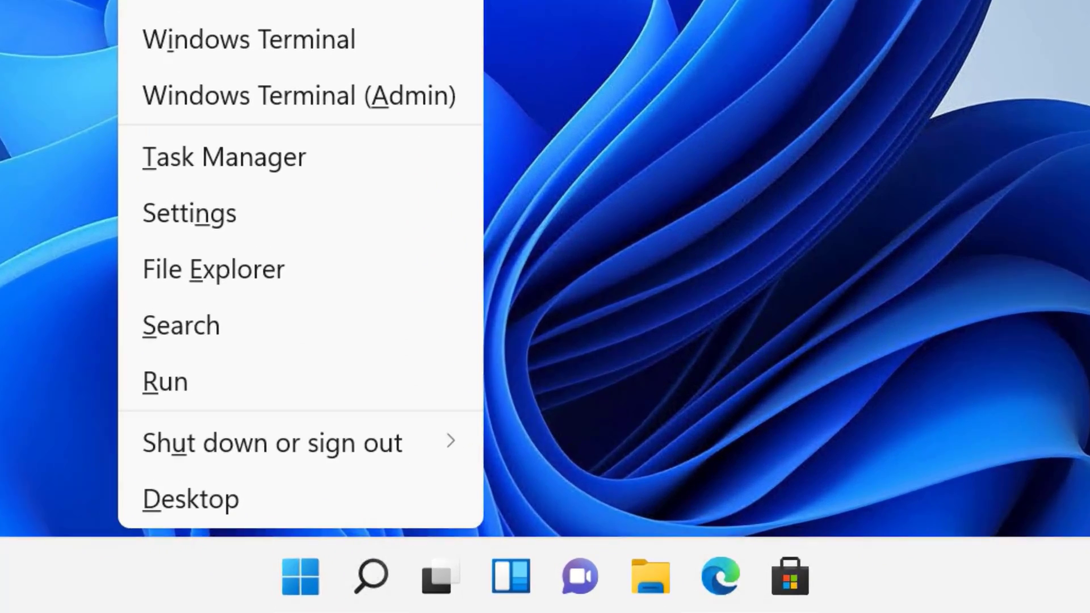
key(u)
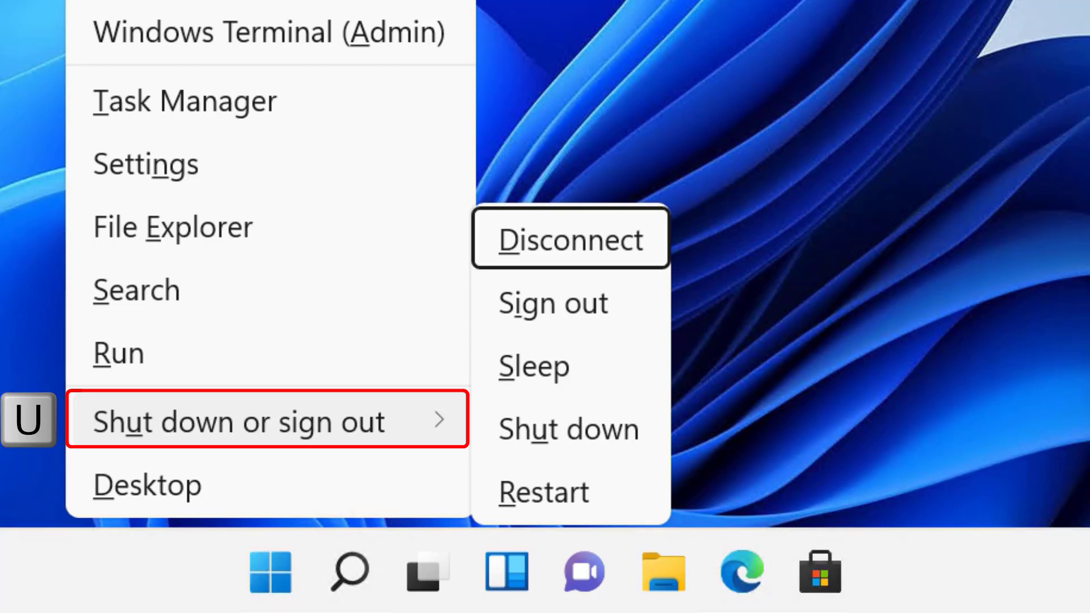
key(Down)
key(Down)
key(Down)
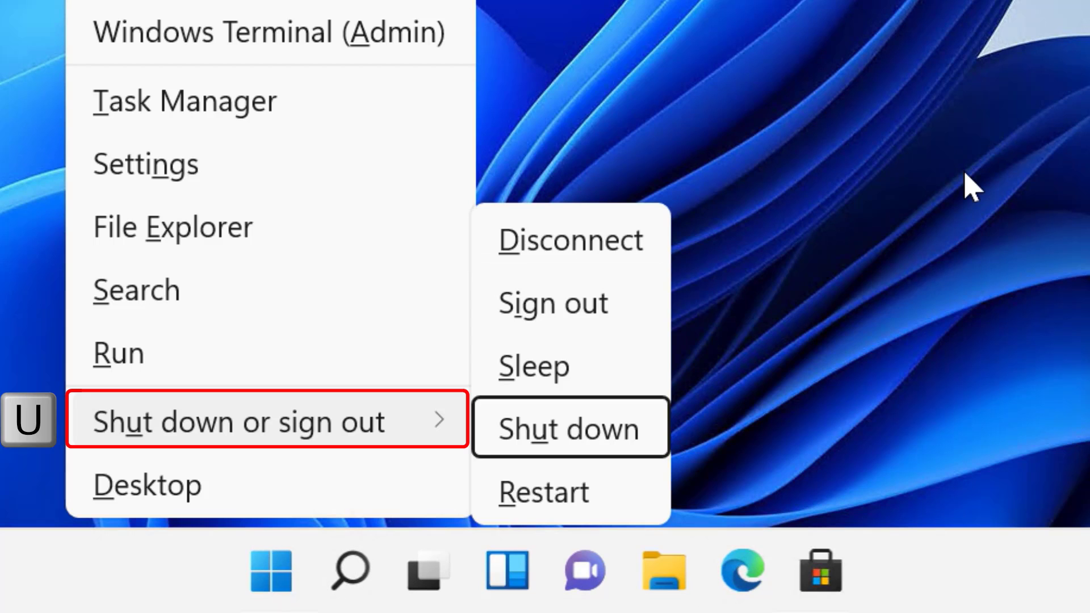
key(Down)
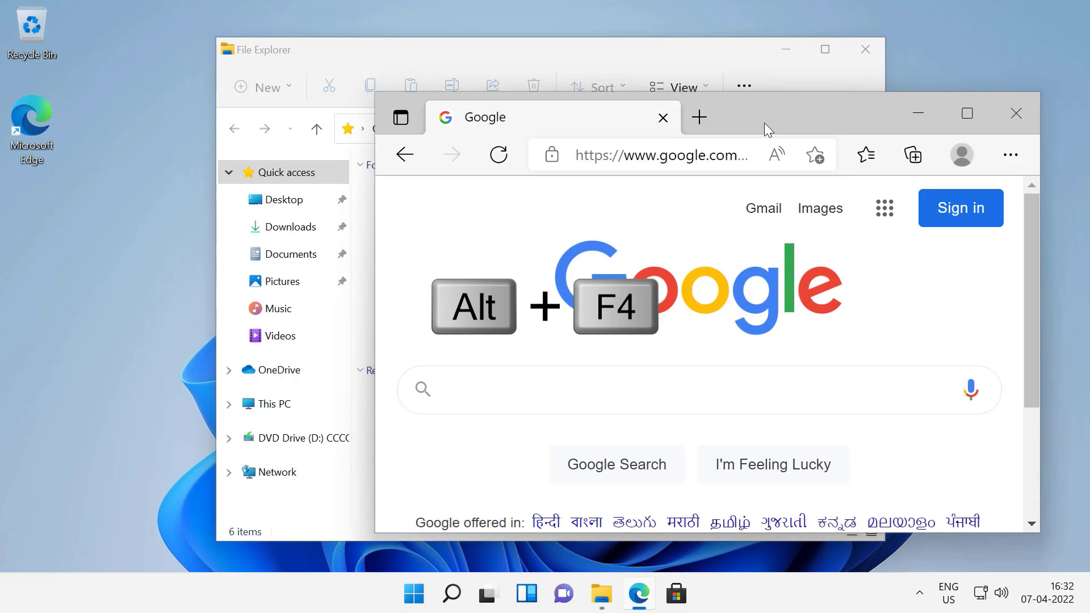
- Minimise all windows to the desktop and bring up Shut Down Windows with Alt+F4
key(super+d)
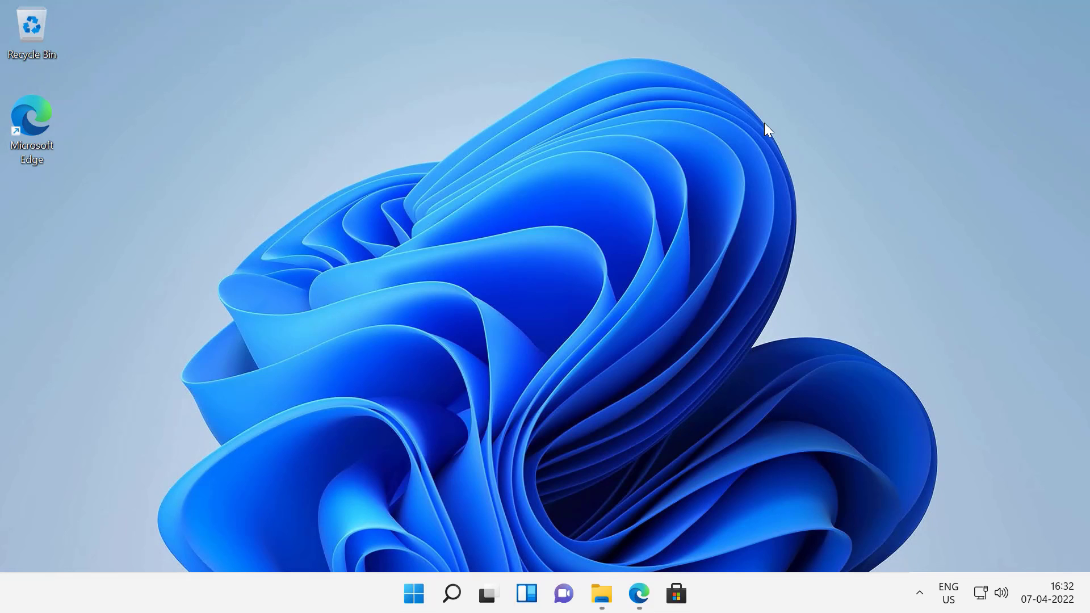
key(super+m)
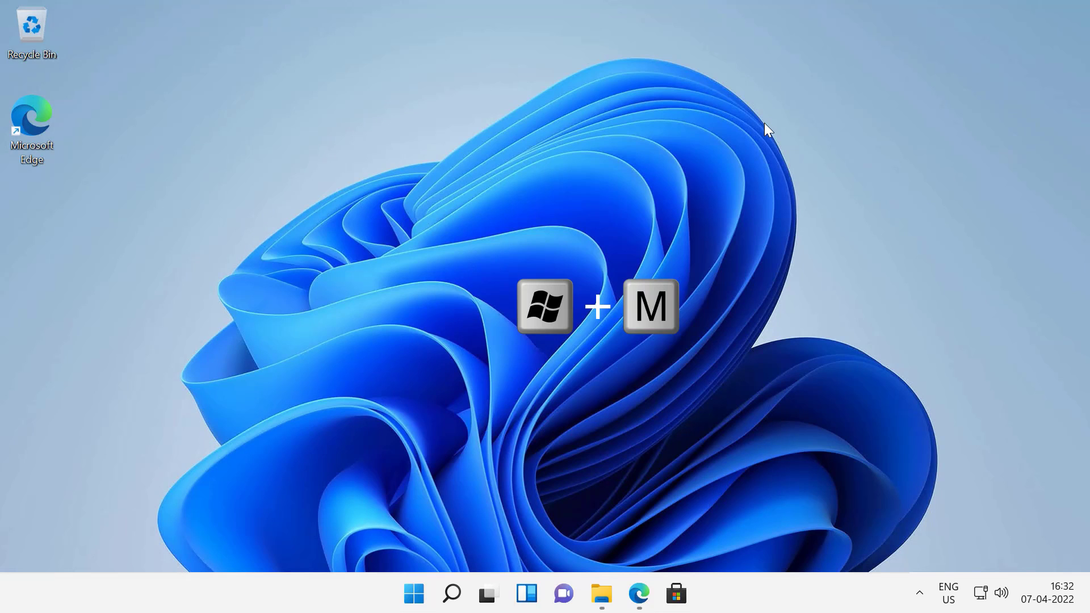
key(alt+F4)
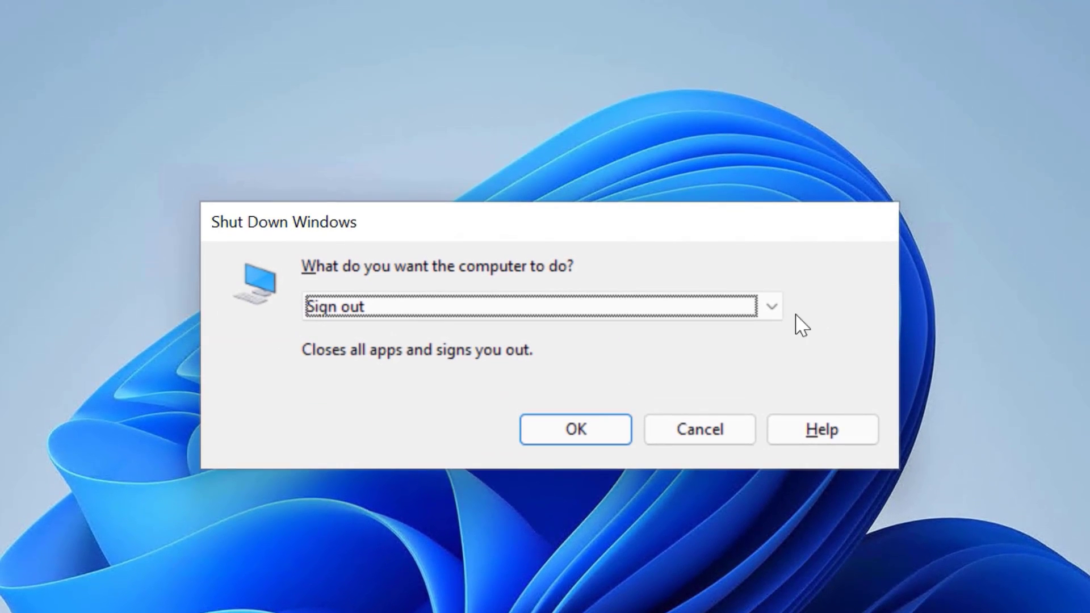
- Drop down the Shut Down Windows action list to review it, then dismiss the dialog
click(772, 307)
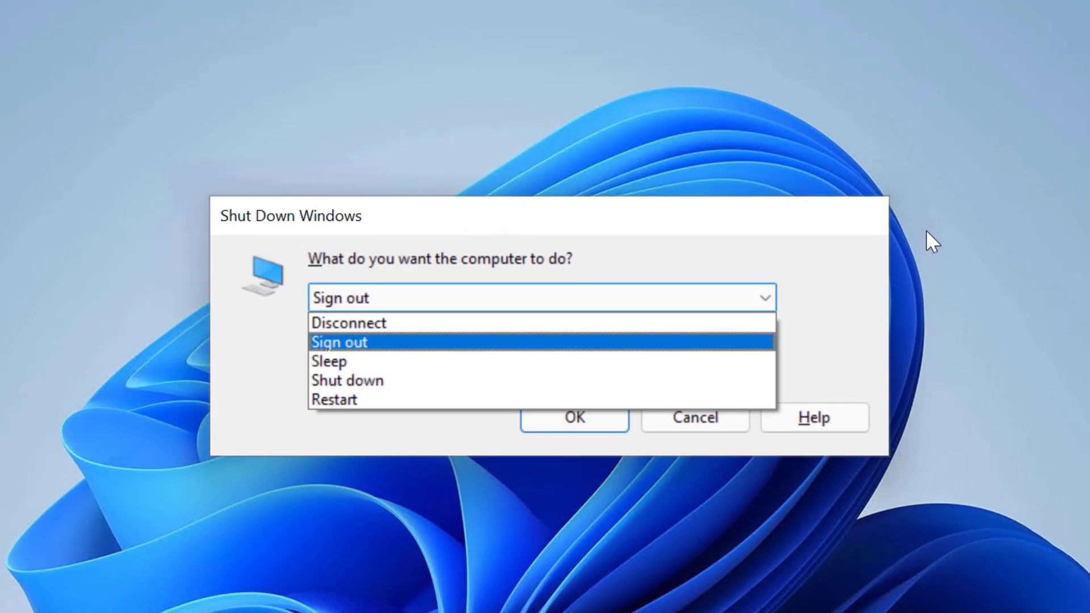
key(Escape)
key(Escape)
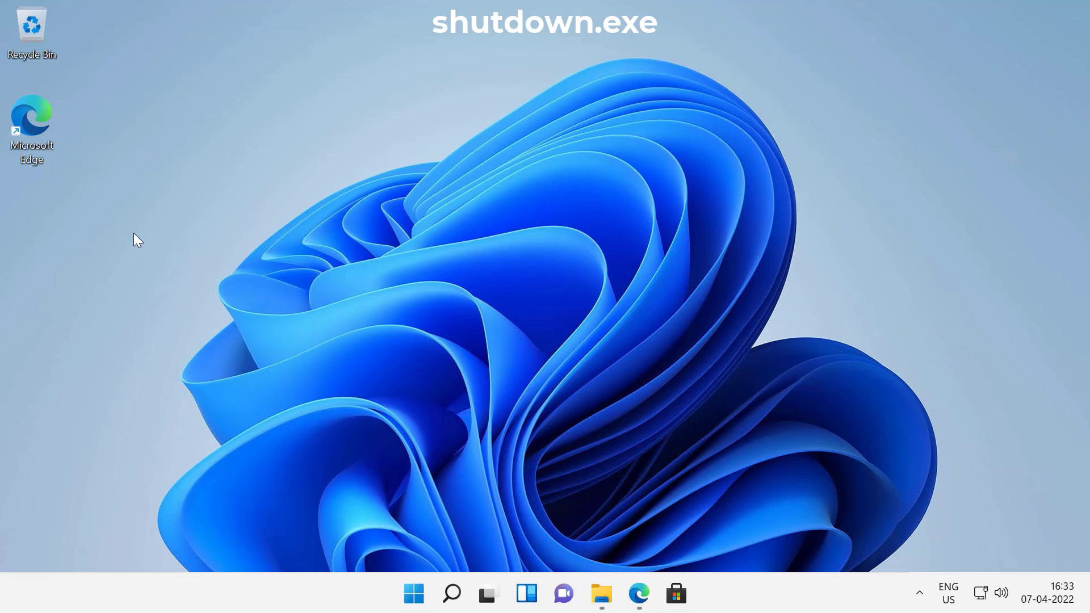
- Create a new desktop shortcut with location shutdown.exe -r and proceed to the naming page
right_click(159, 263)
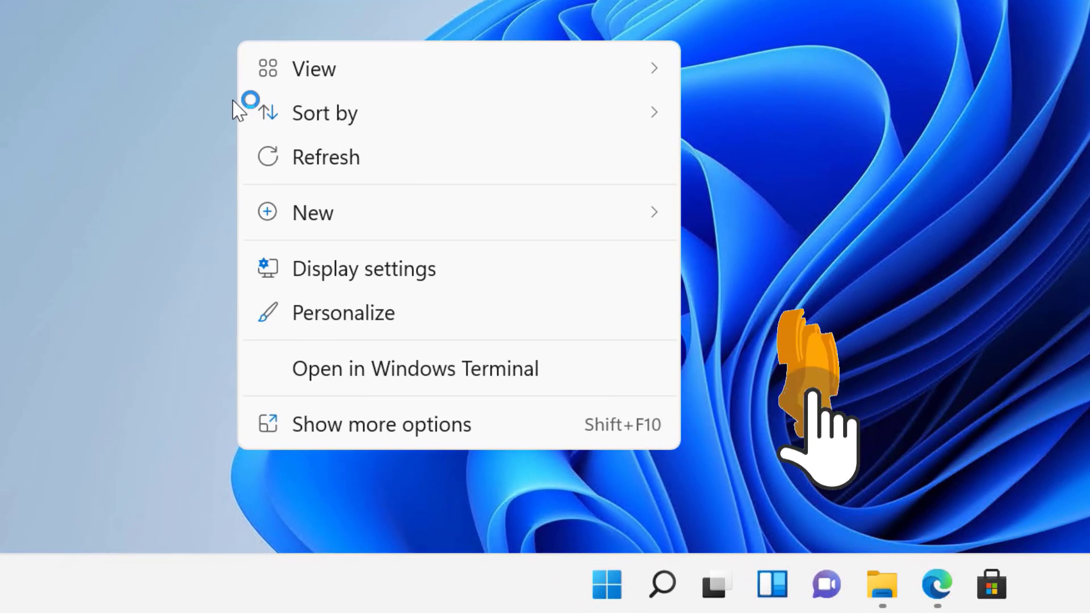
mouse_move(358, 214)
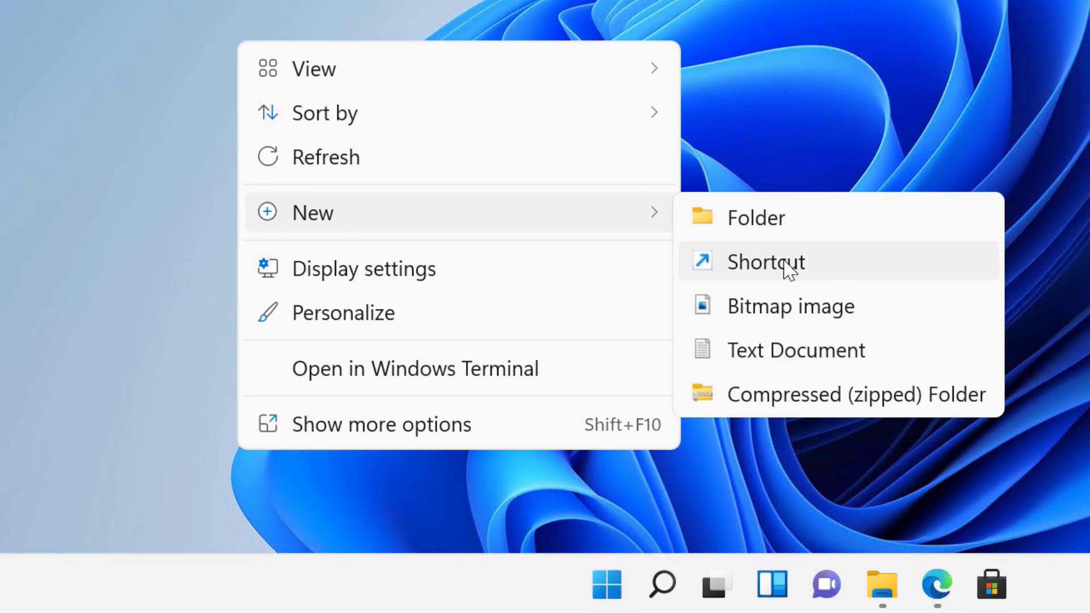
click(827, 273)
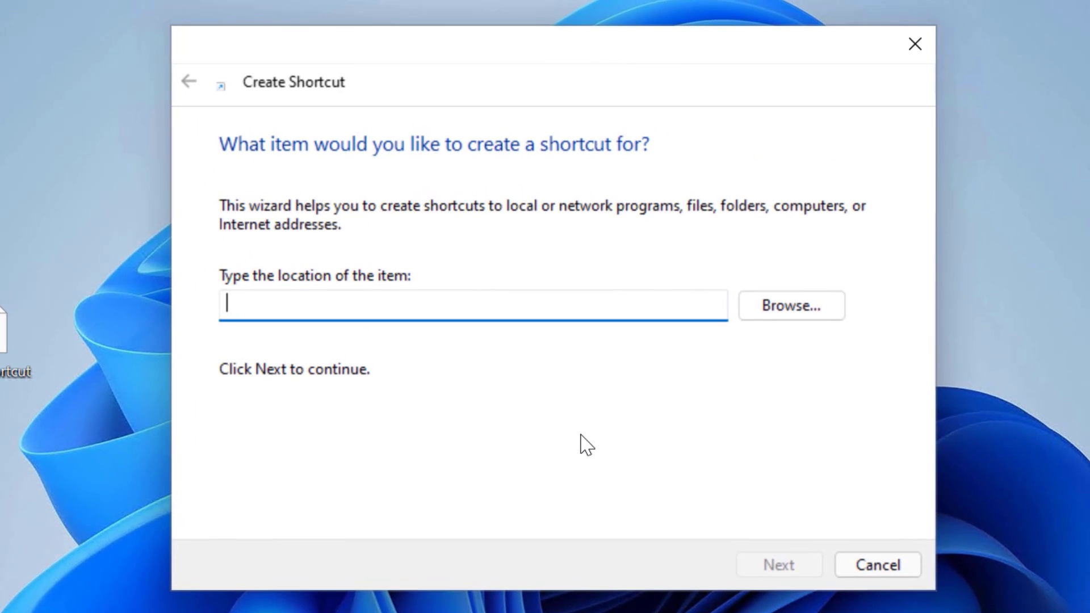
text(shu)
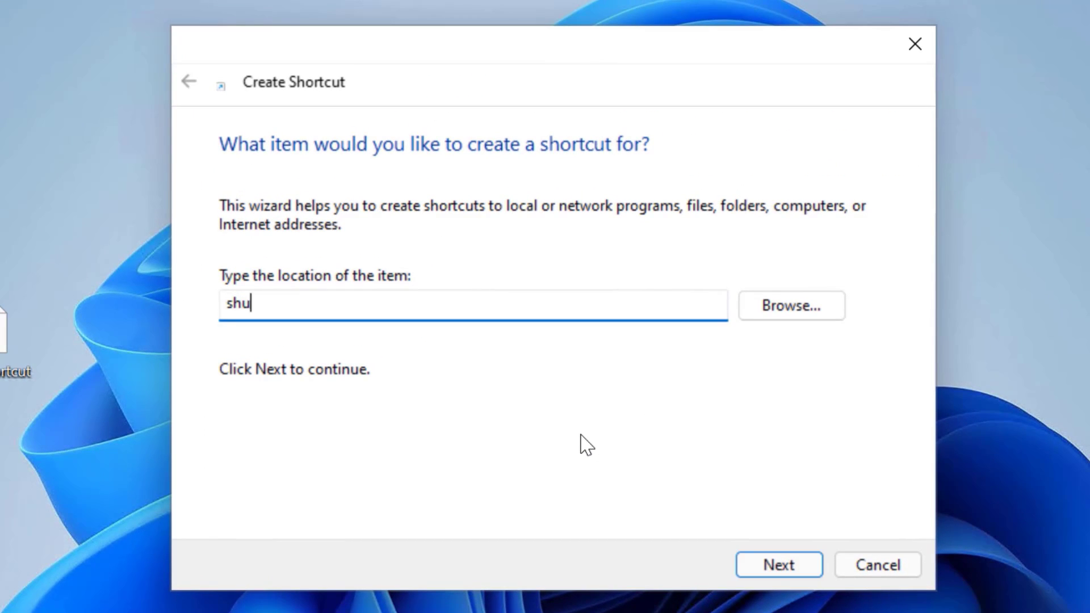
text(tdown.exe -s)
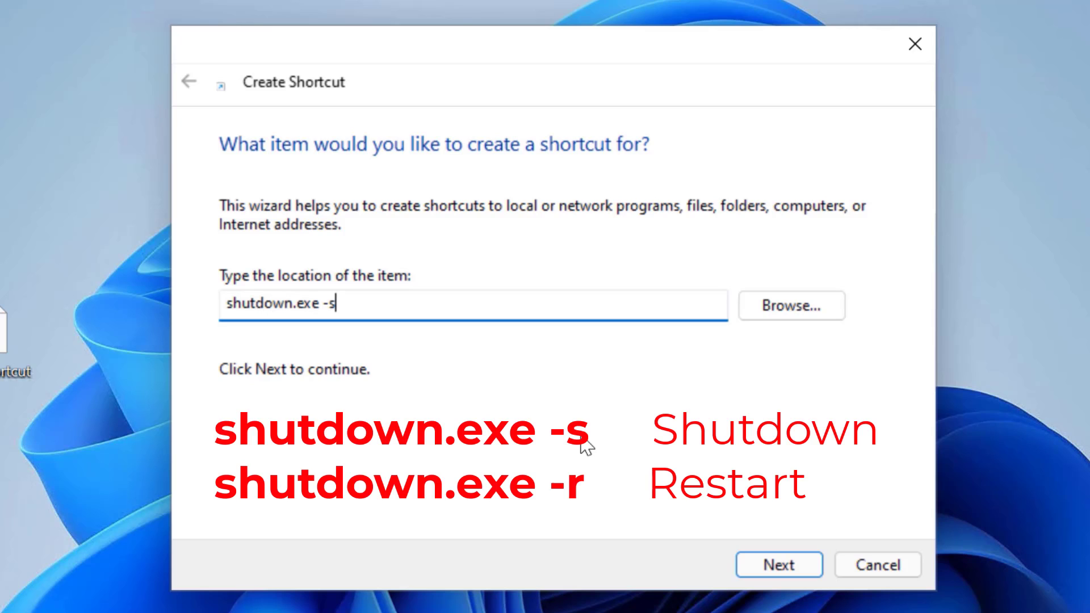
key(BackSpace)
text(r)
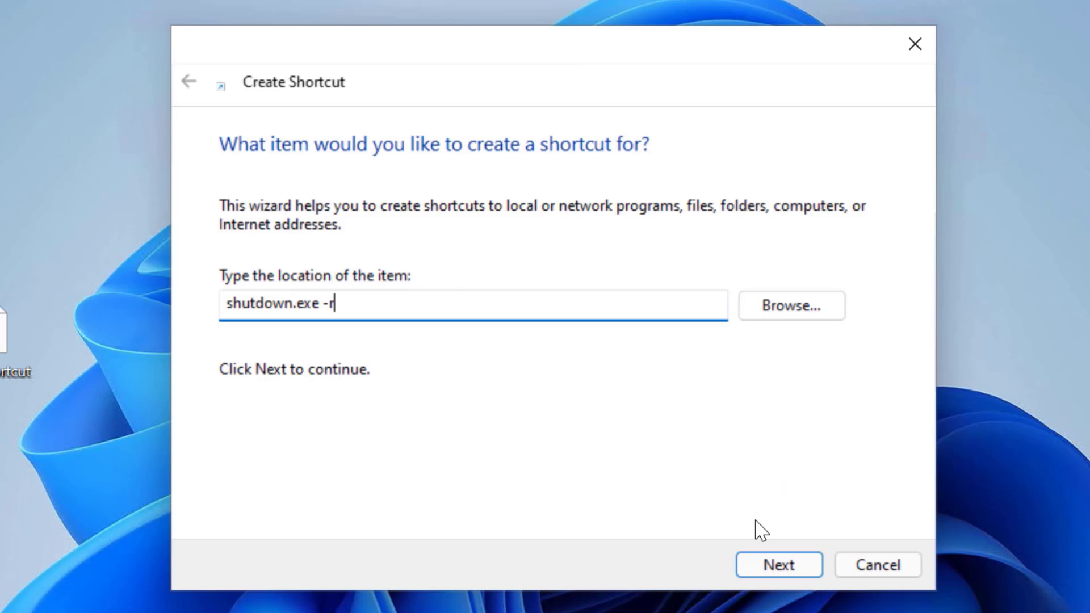
click(787, 564)
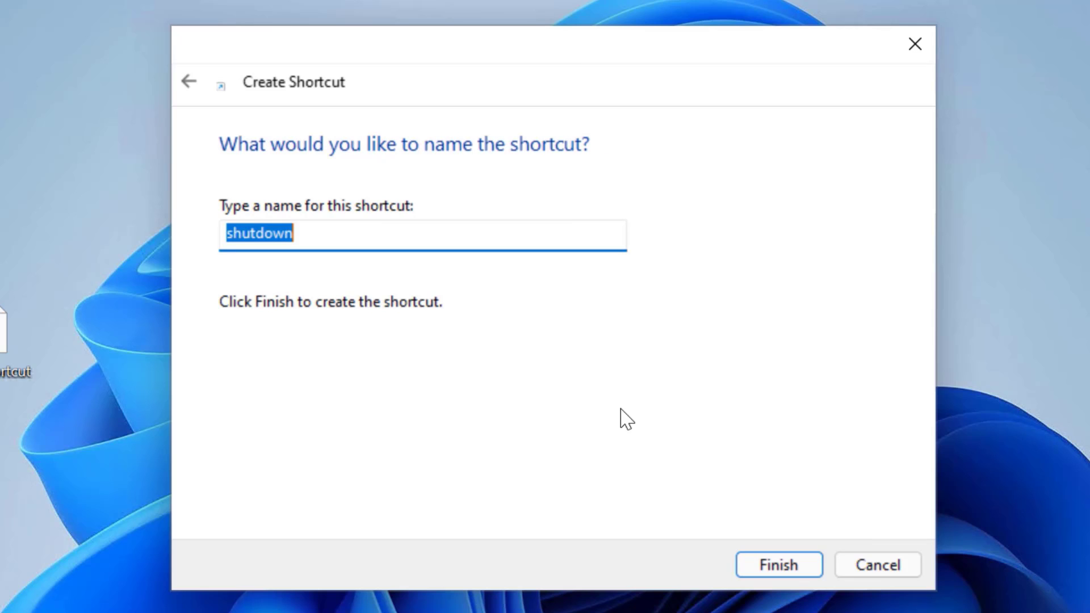
- Name the shortcut 'Restart' and finish the Create Shortcut wizard
text(Restart)
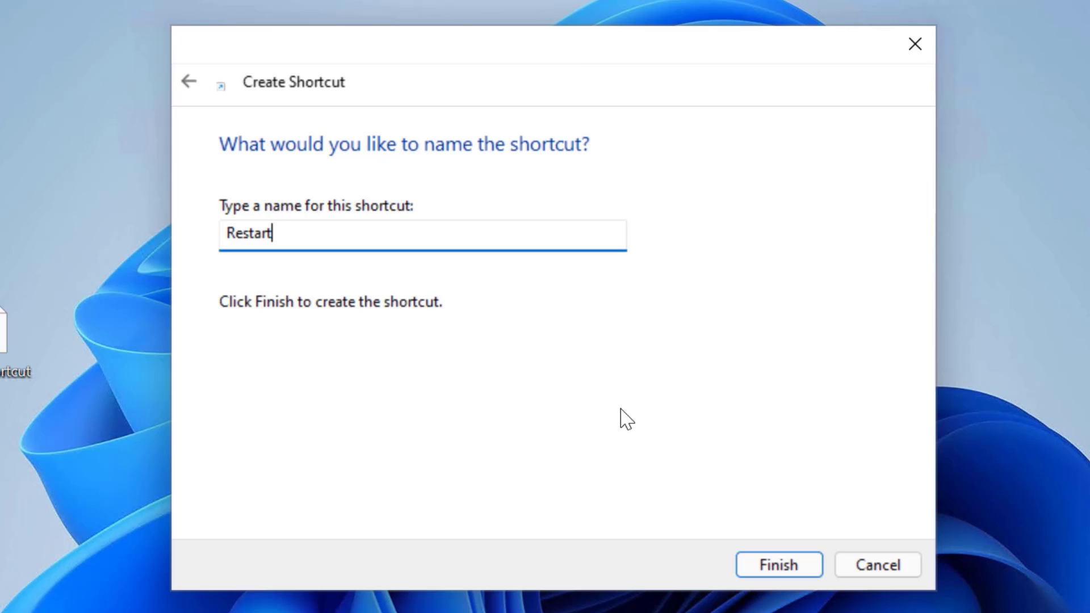
click(766, 566)
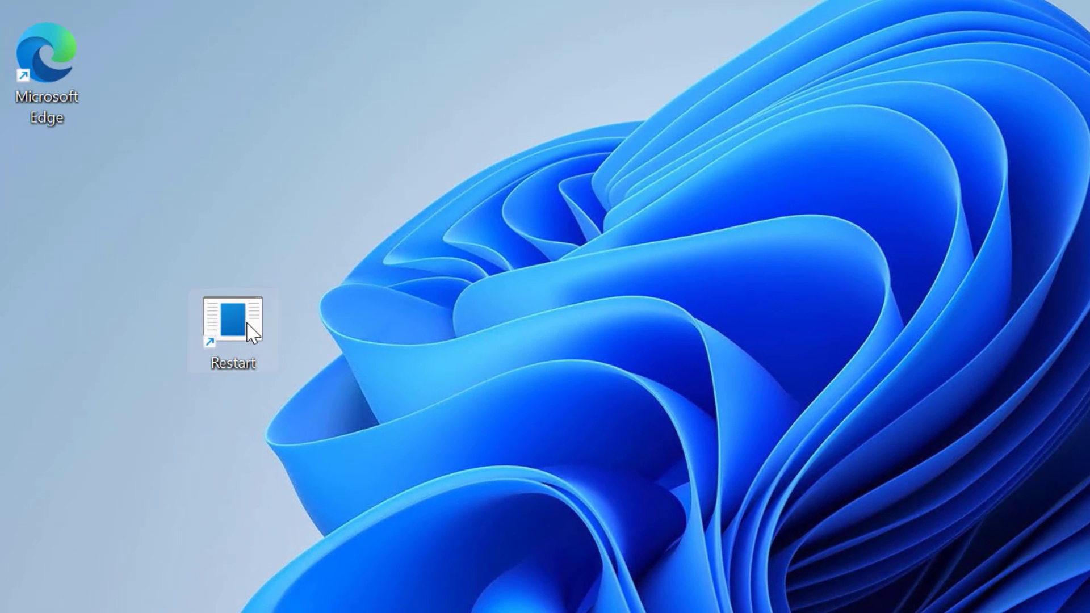
- Test-run the Restart shortcut, then enter 'shutdown -a' in Run to abort the restart
mouse_move(248, 328)
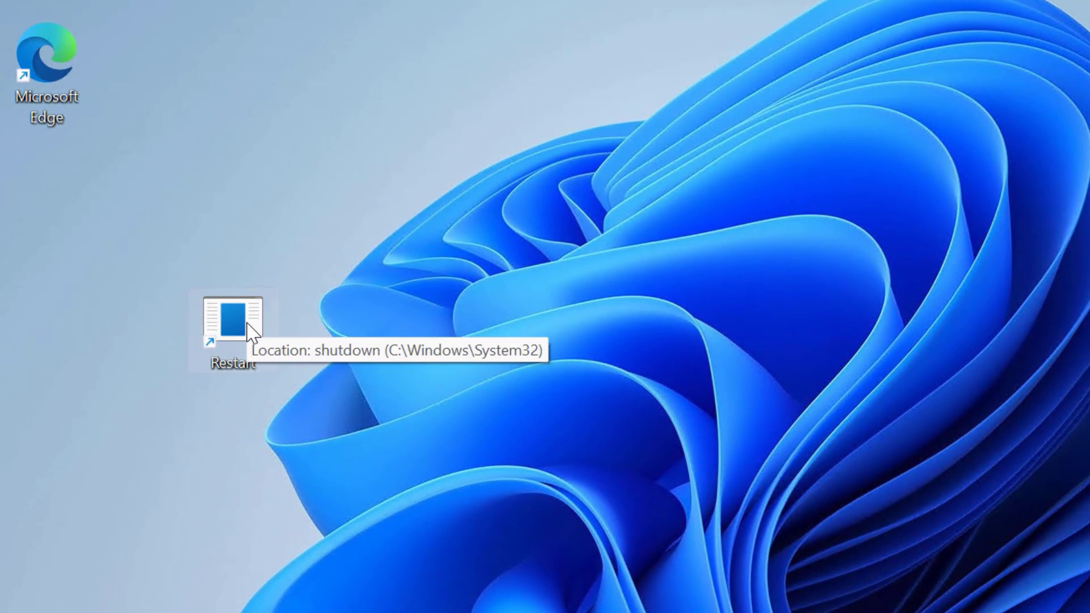
double_click(247, 328)
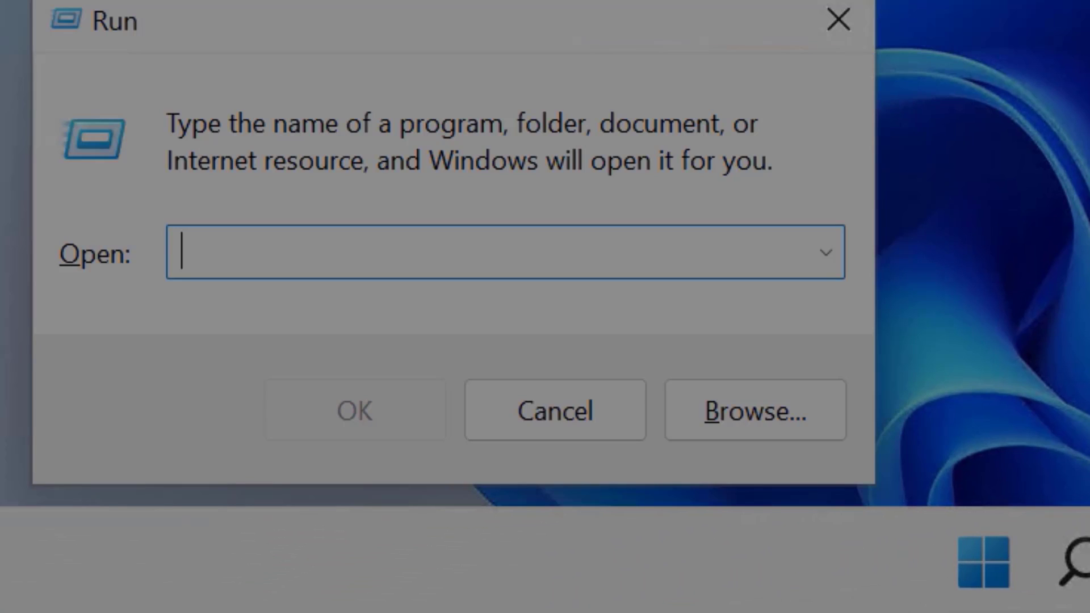
text(shutdown )
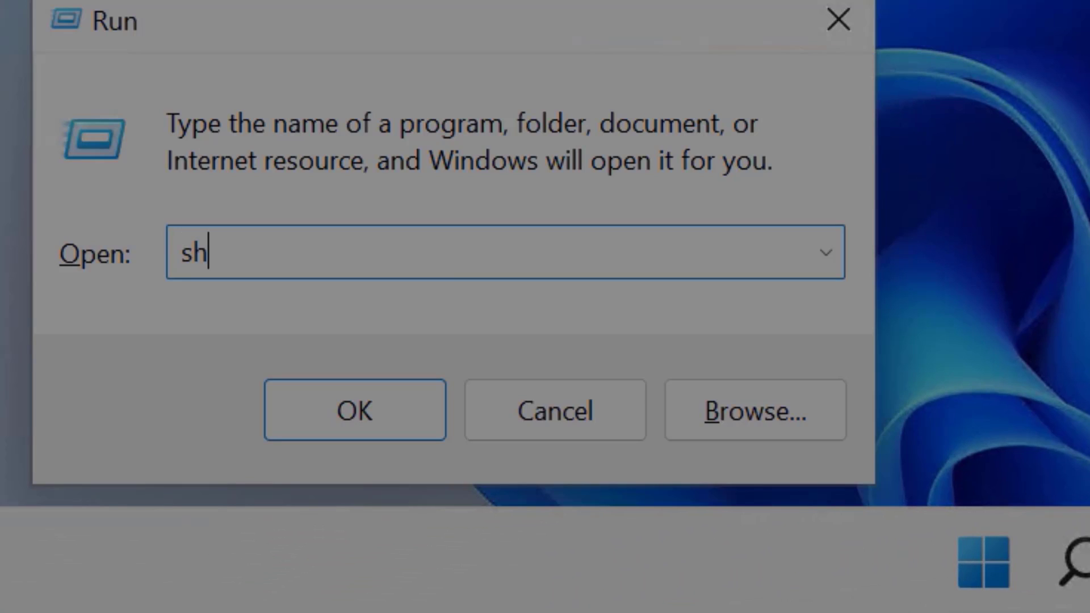
text(-a)
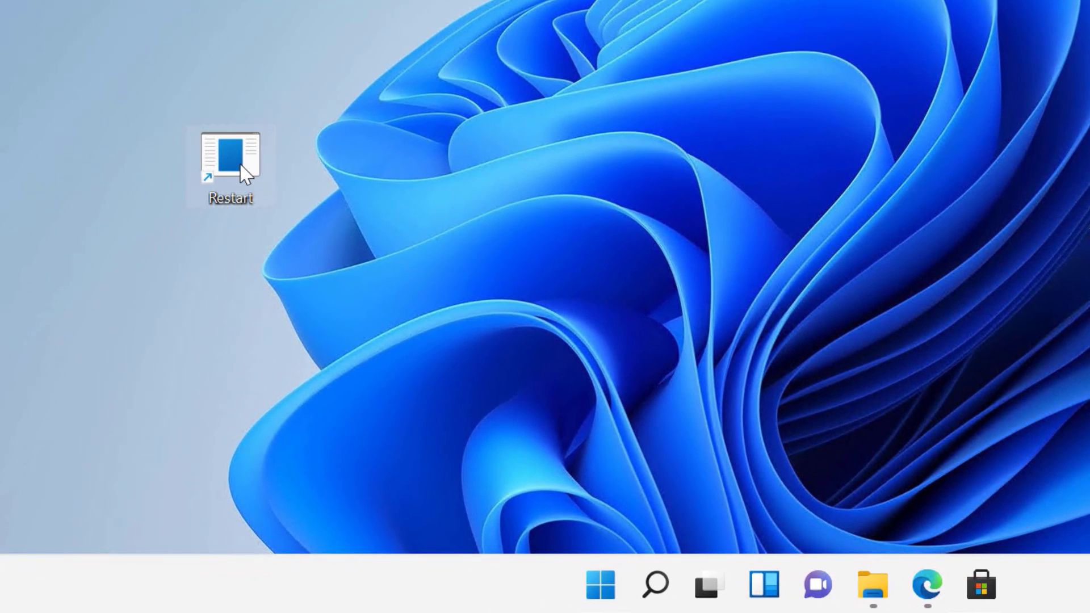
- Set the Restart shortcut's Shortcut key to Ctrl + Alt + S in Properties and save
right_click(245, 173)
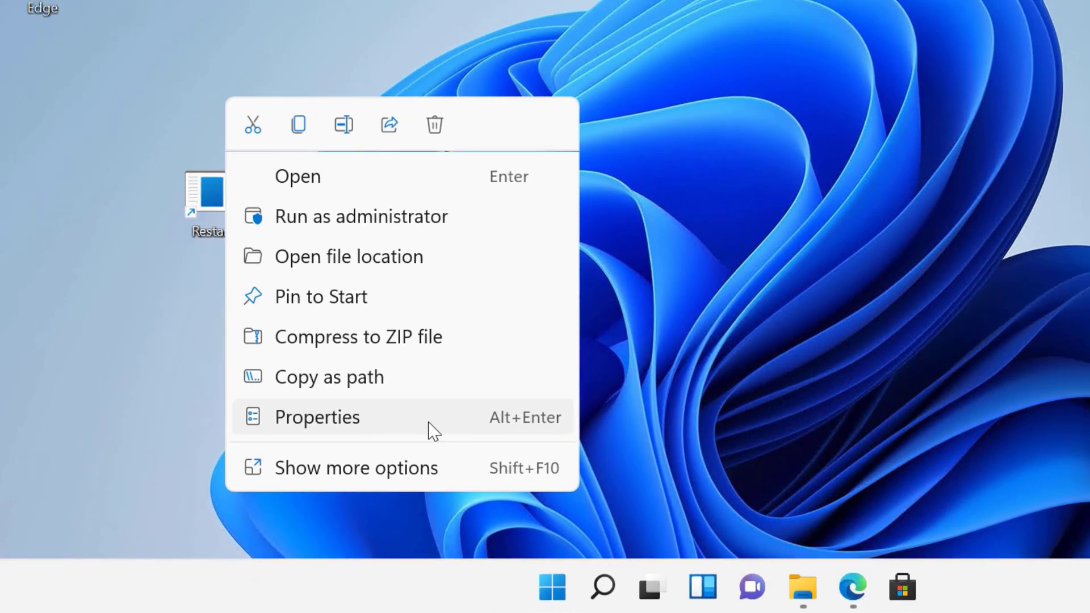
click(455, 412)
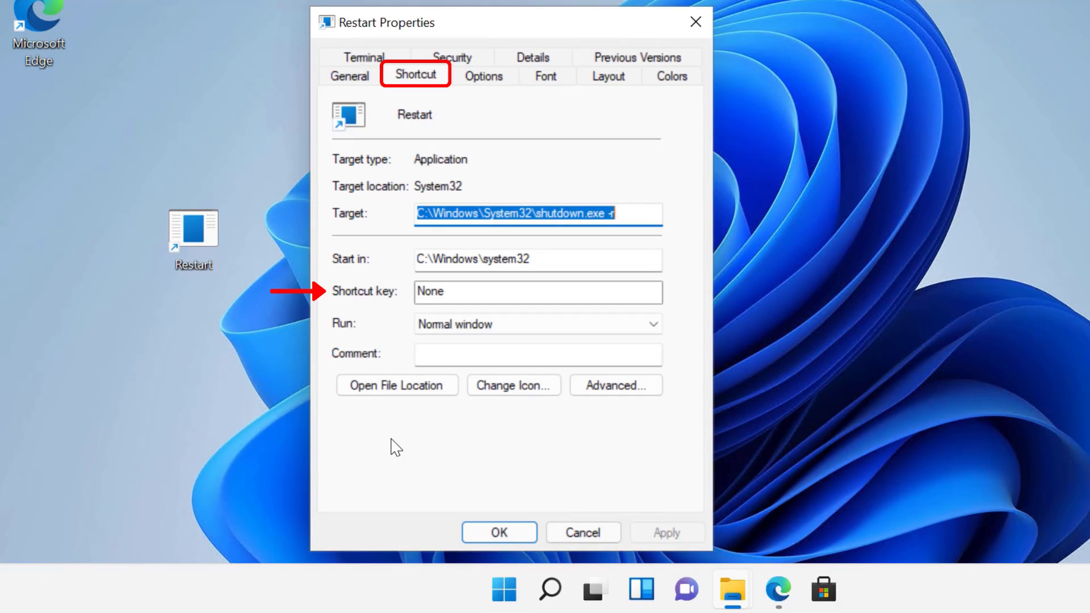
click(485, 293)
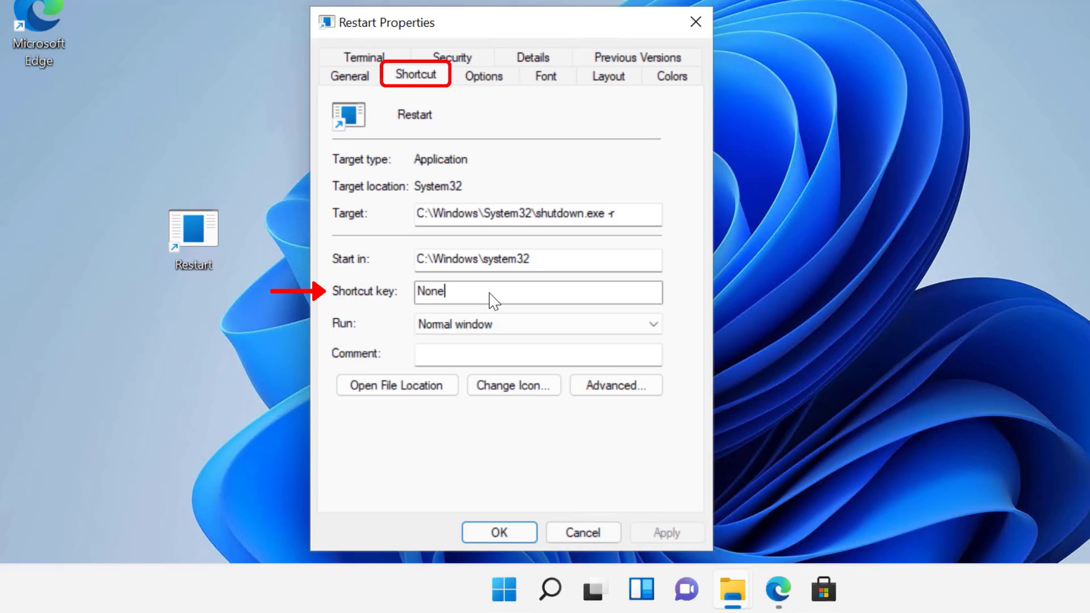
key(ctrl+alt+s)
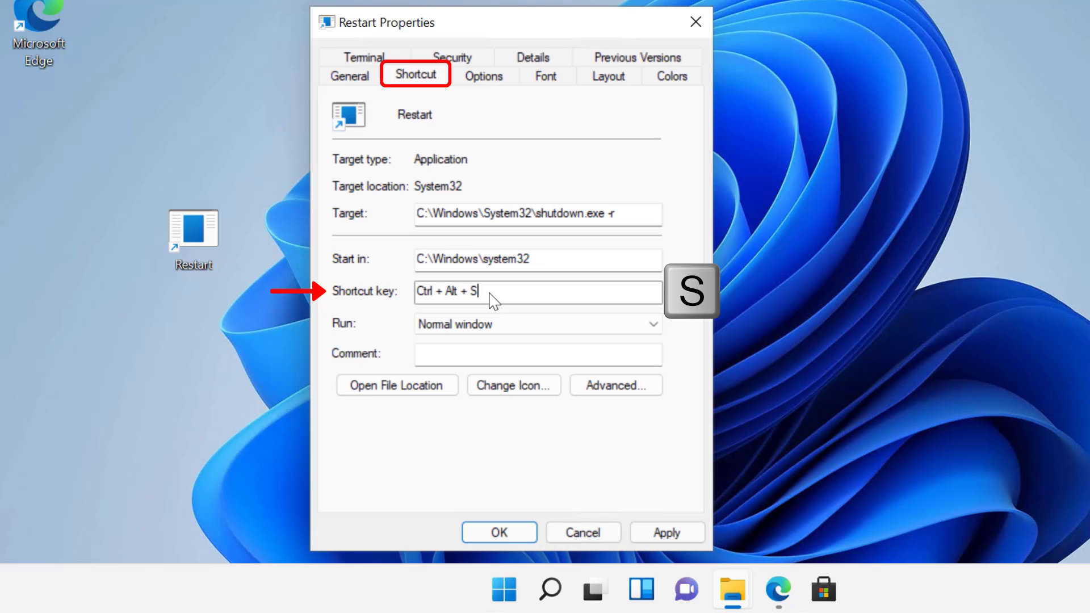
click(681, 532)
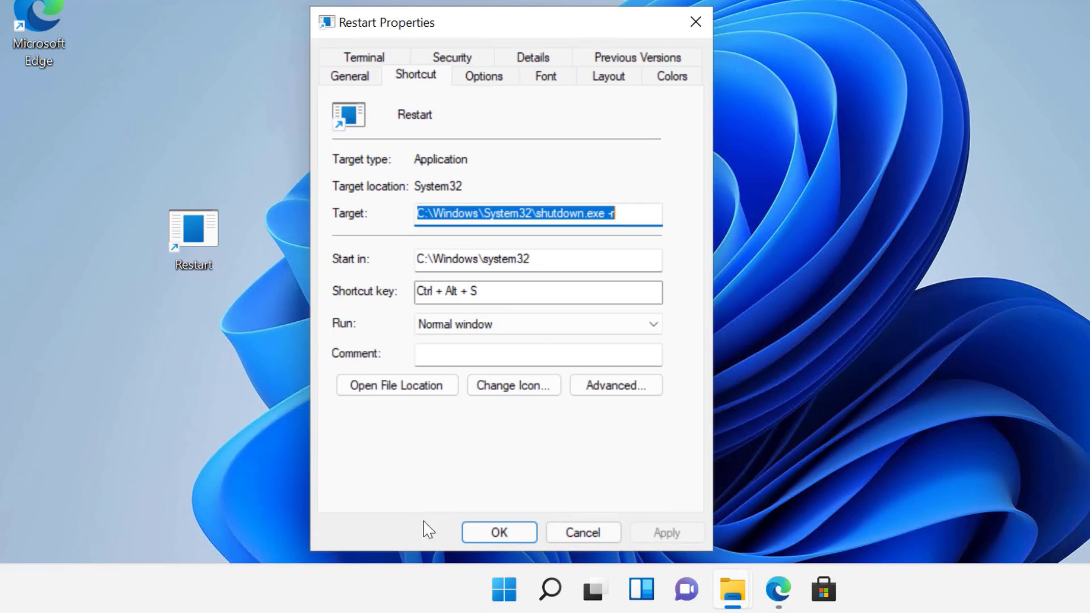
click(472, 532)
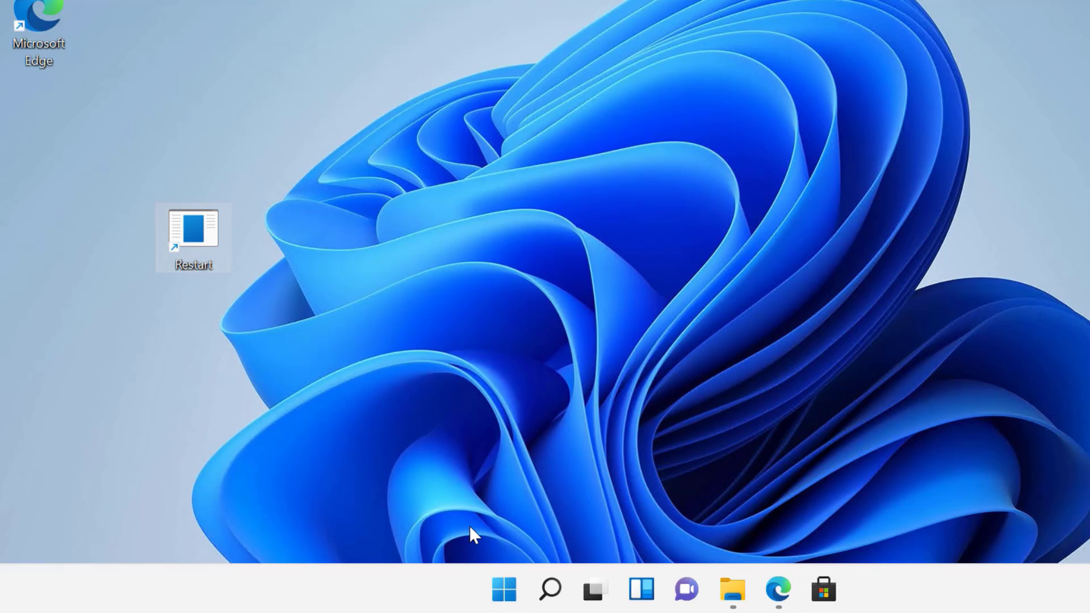
- Fire the restart via the hotkey, cancel it with shutdown -a, and dismiss the cancellation notice
key(Return)
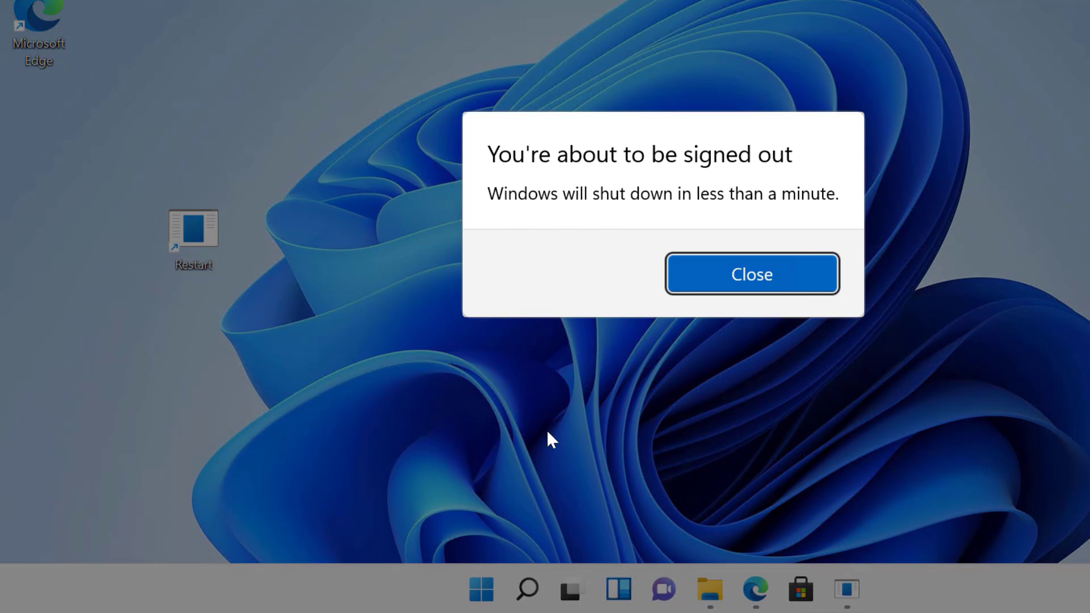
key(super+r)
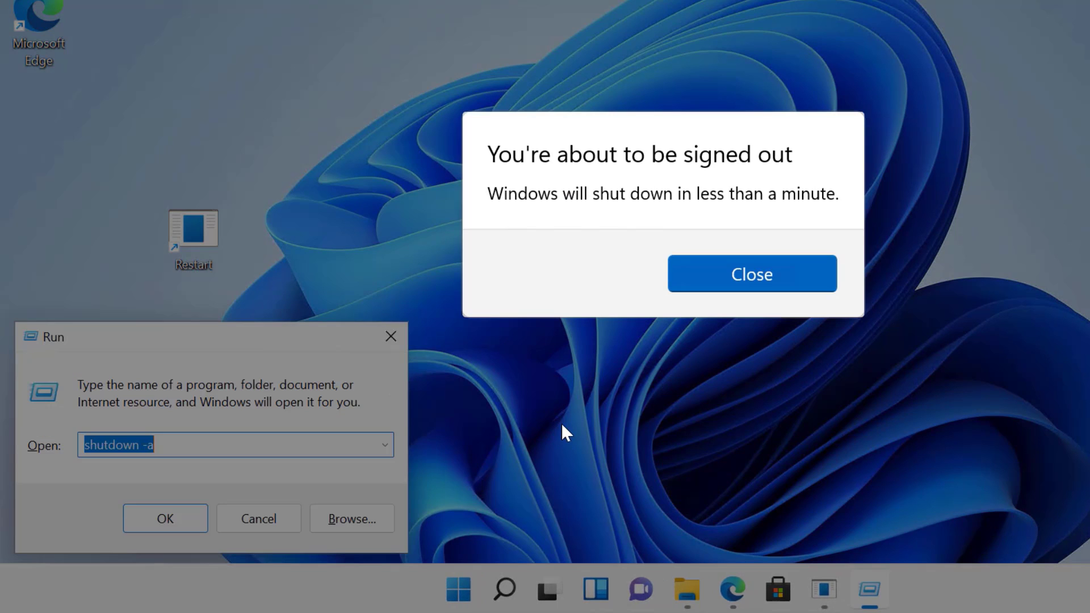
key(Return)
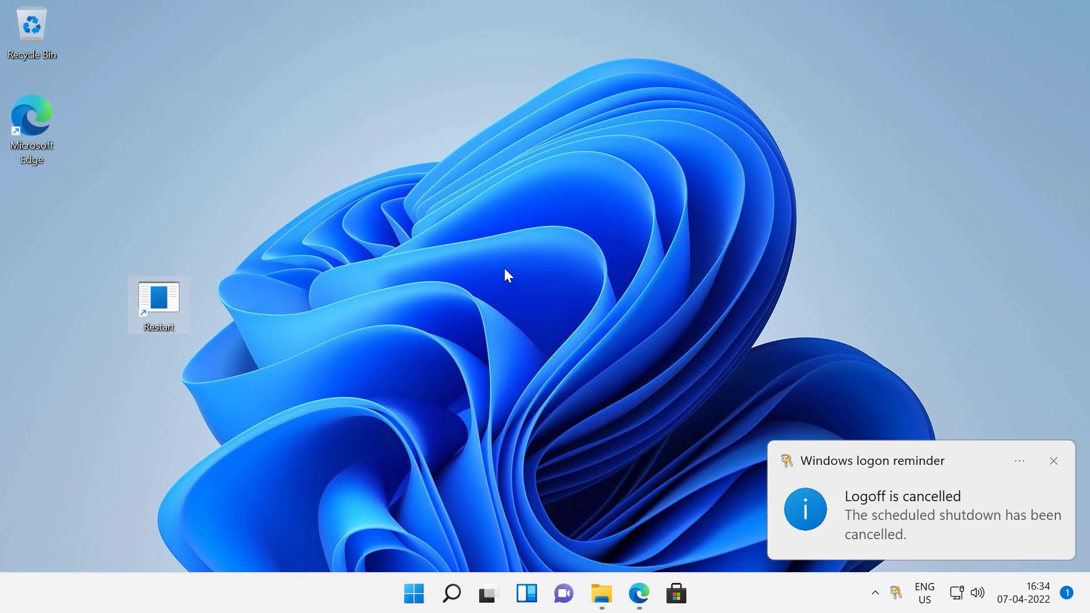
click(1054, 461)
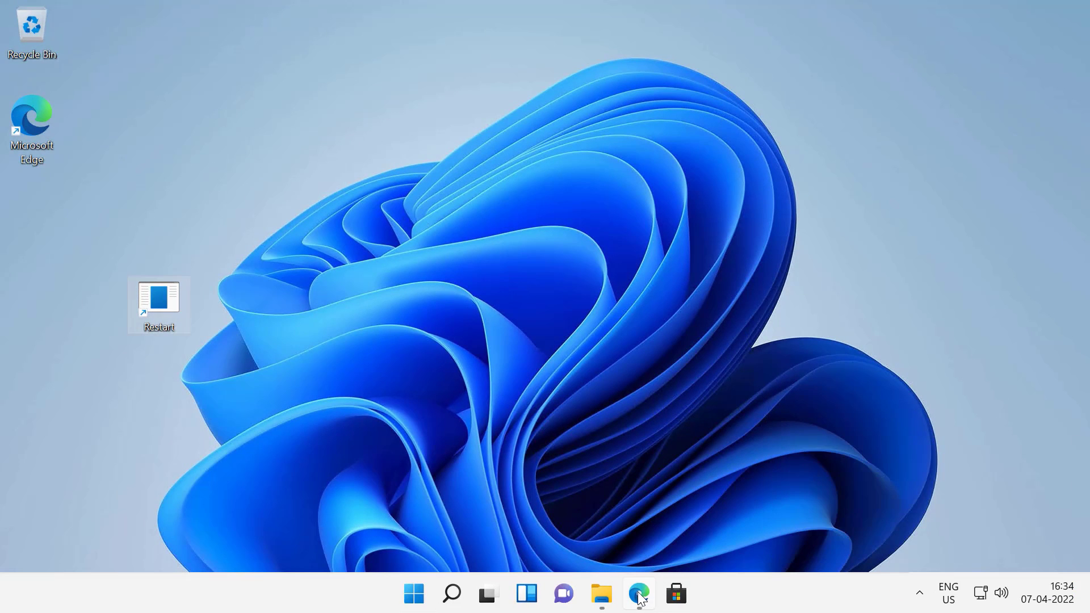
click(639, 594)
click(1019, 114)
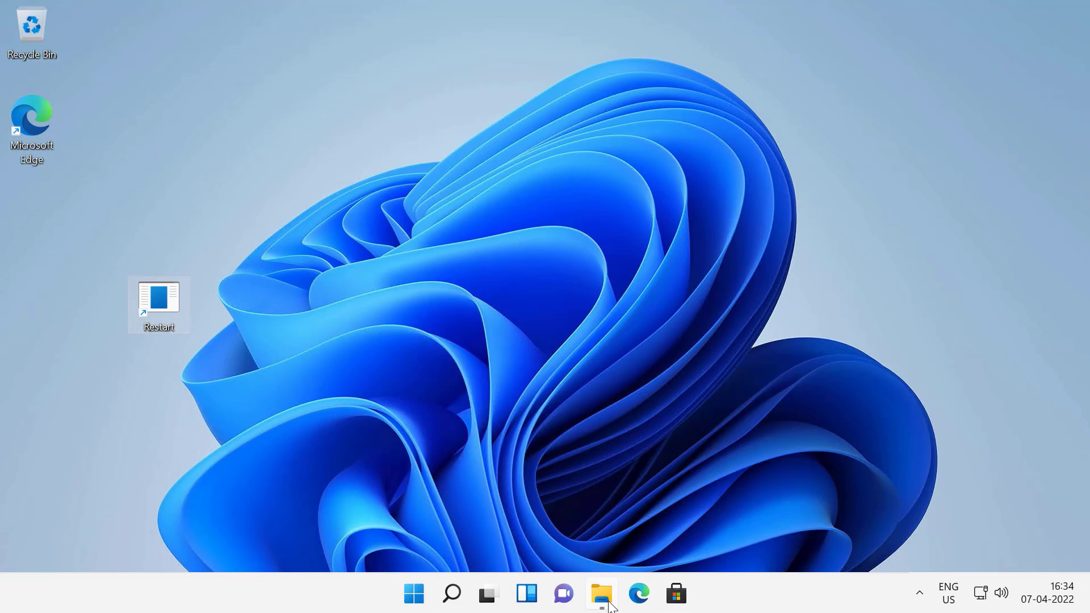